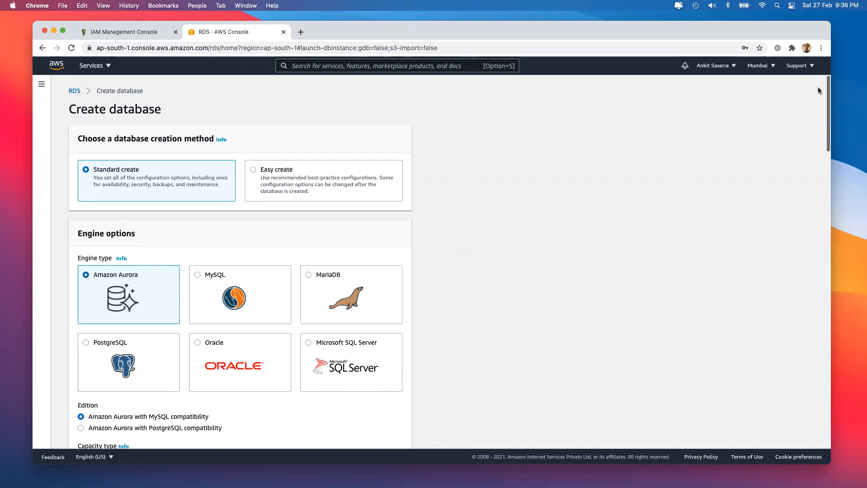
Step: Choose the MySQL engine and look through its available versions without changing the selection
left_click(205, 278)
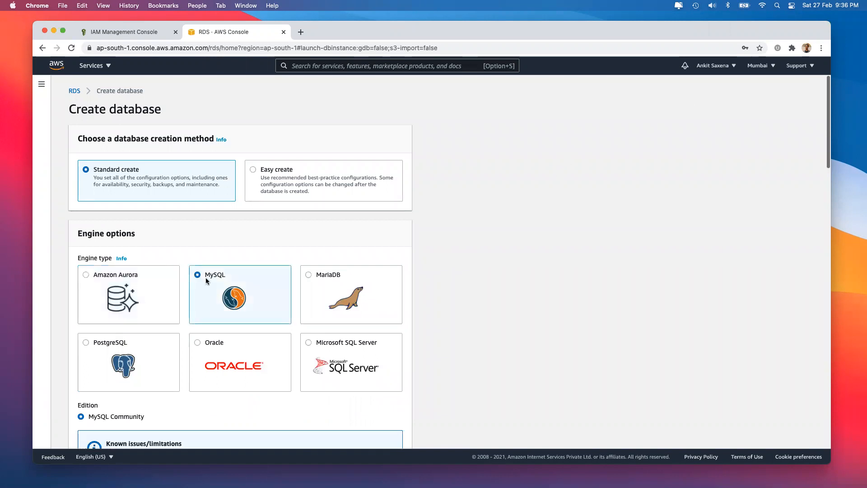
scroll(197, 273, "down", 7)
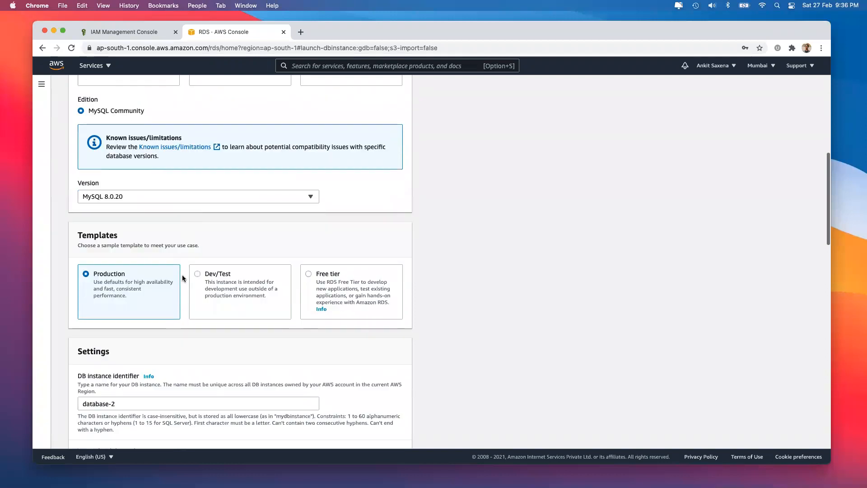
left_click(188, 185)
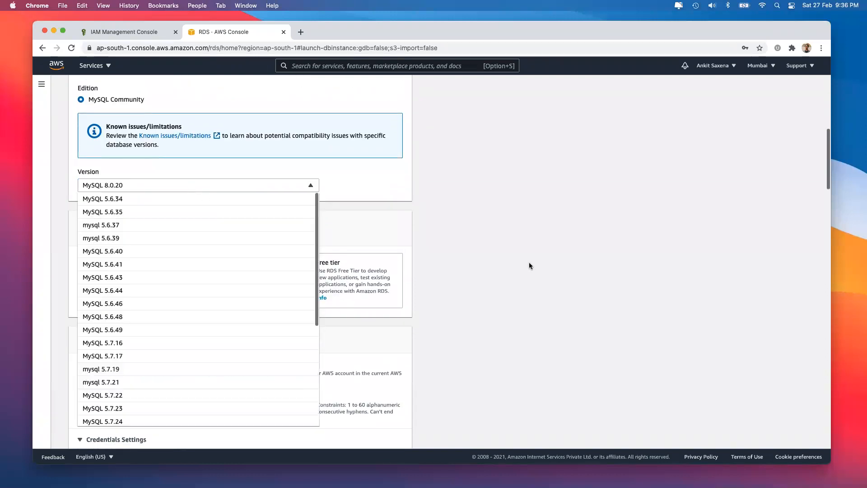
left_click(529, 264)
Step: Cancel the standard create-database form from the bottom of the page
scroll(529, 266, "up", 7)
scroll(119, 134, "down", 7)
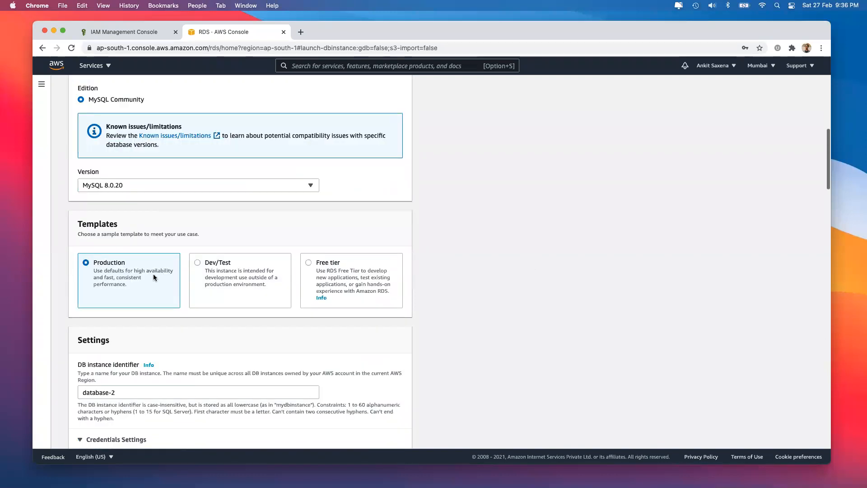
scroll(153, 278, "down", 20)
left_click(324, 433)
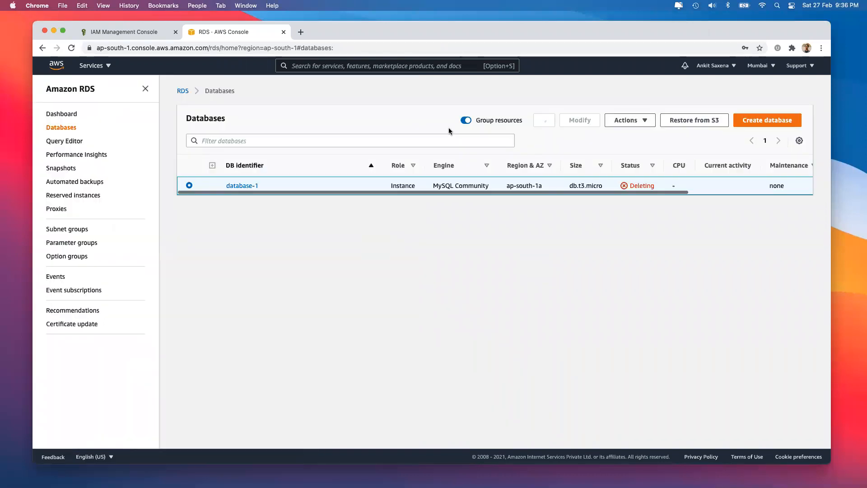
Step: Start a new database with Restore from S3 on the Databases page
left_click(698, 120)
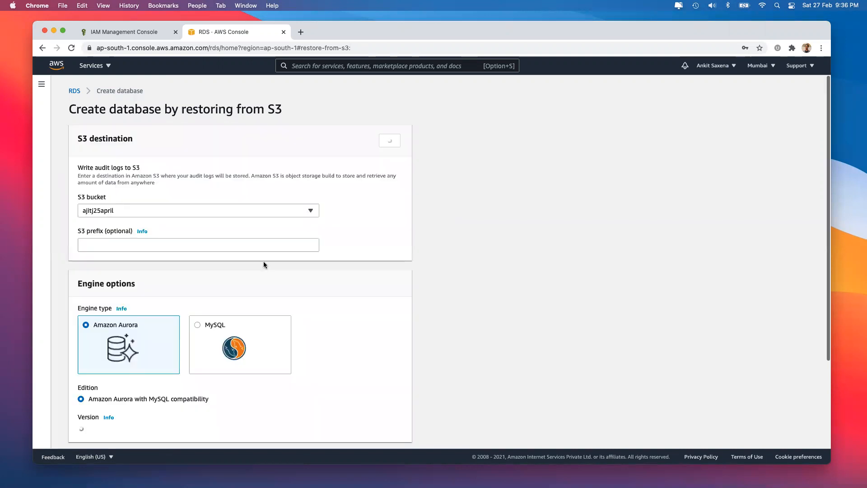
Step: Paste a search term into the S3 bucket dropdown, then close it and clear the stray selection
left_click(182, 214)
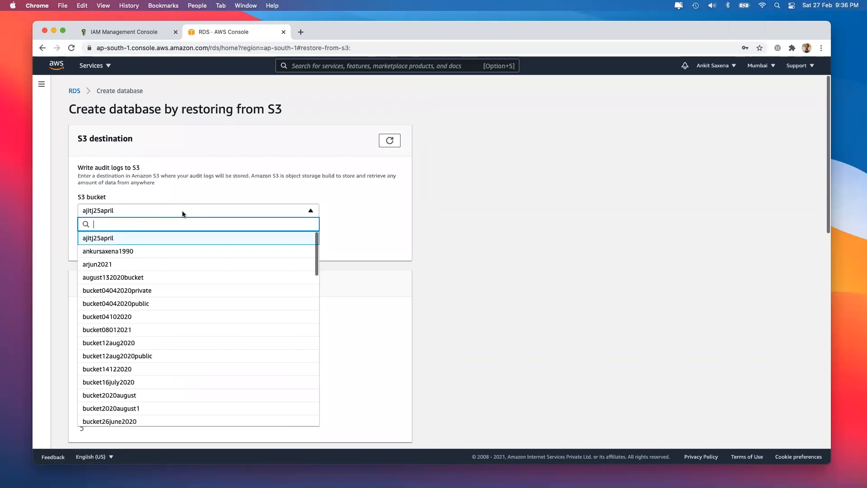
type("USE menagerie")
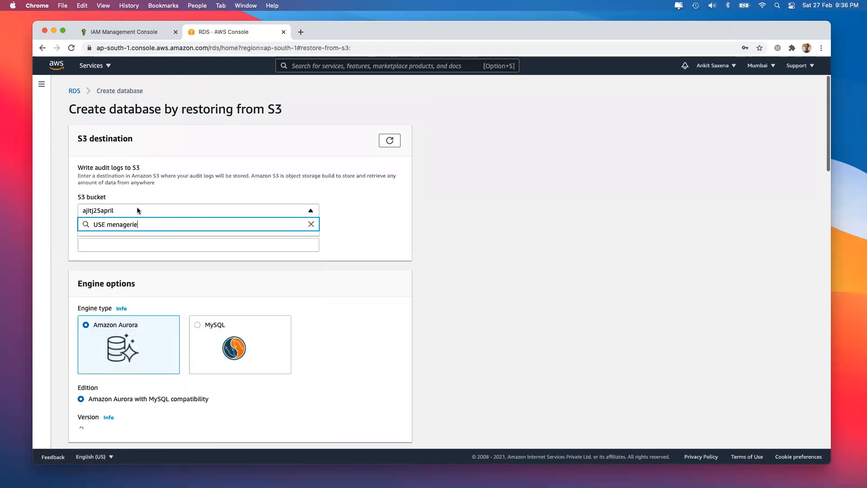
key("Escape")
key("super+a")
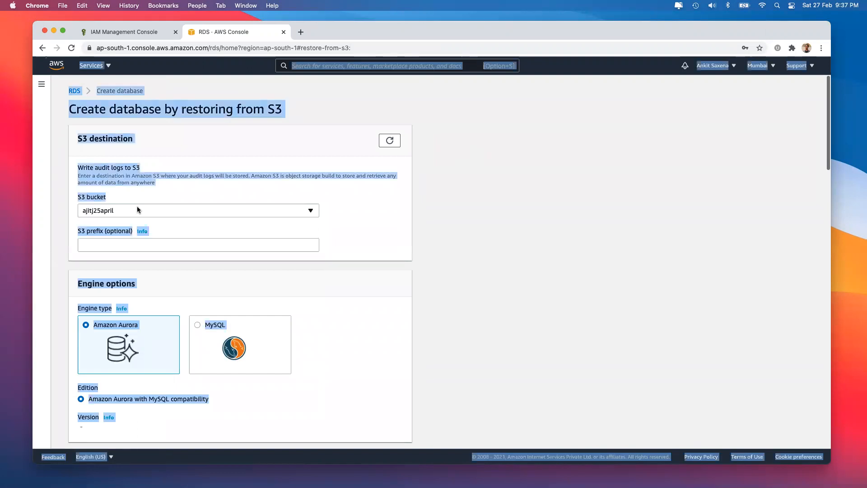
left_click(310, 209)
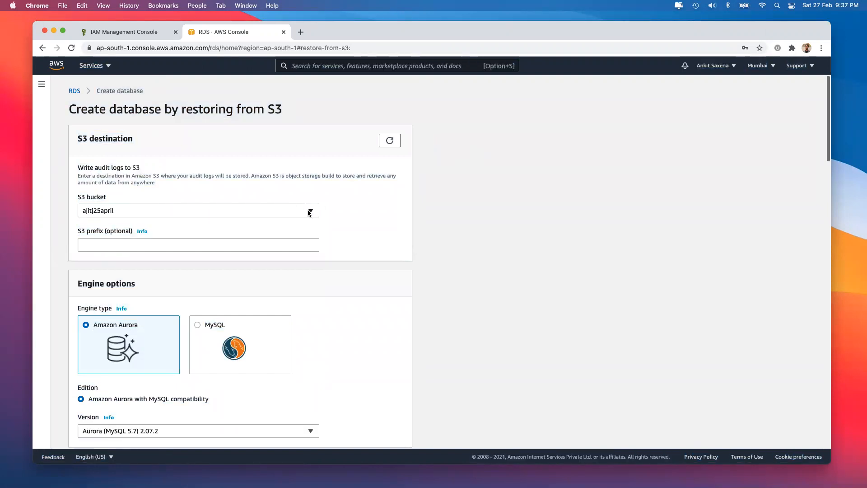
Step: Browse the full S3 bucket list and close it without choosing a bucket
left_click(309, 211)
scroll(164, 311, "down", 5)
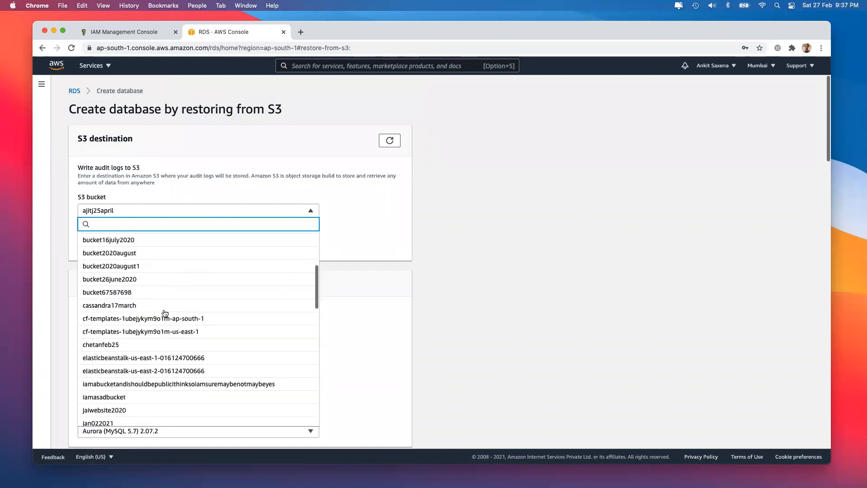
scroll(155, 348, "down", 3)
scroll(158, 349, "down", 8)
scroll(158, 349, "down", 9)
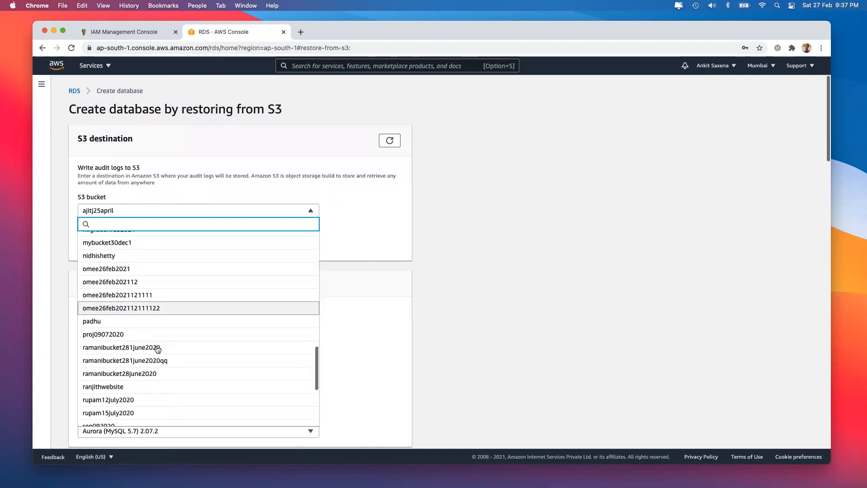
scroll(158, 349, "down", 9)
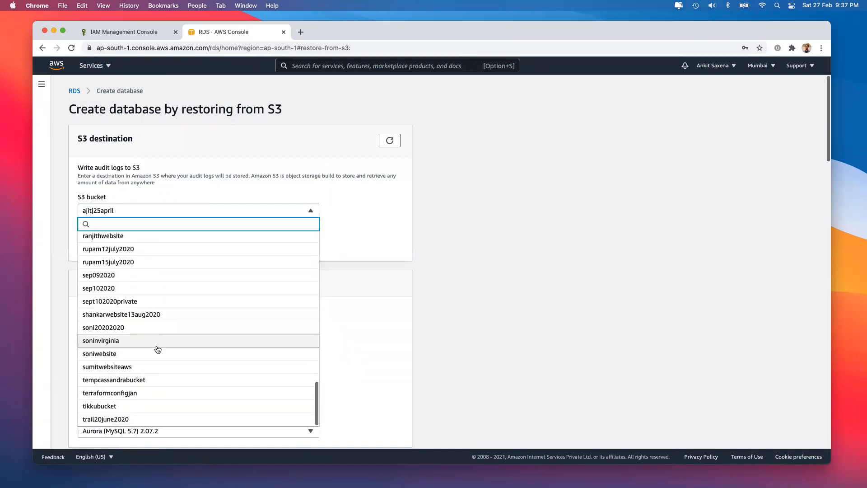
scroll(158, 349, "down", 1)
scroll(166, 322, "up", 20)
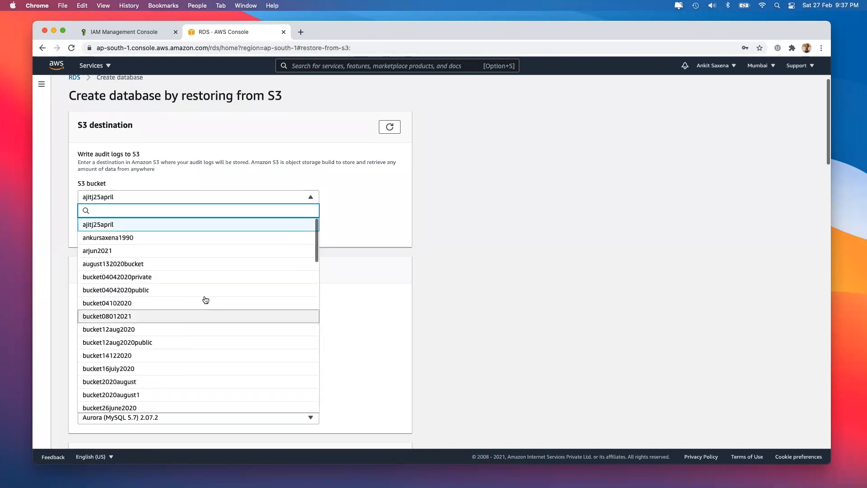
left_click(500, 332)
Step: Go from the IAM tab to the S3 console through the Services menu
left_click(117, 32)
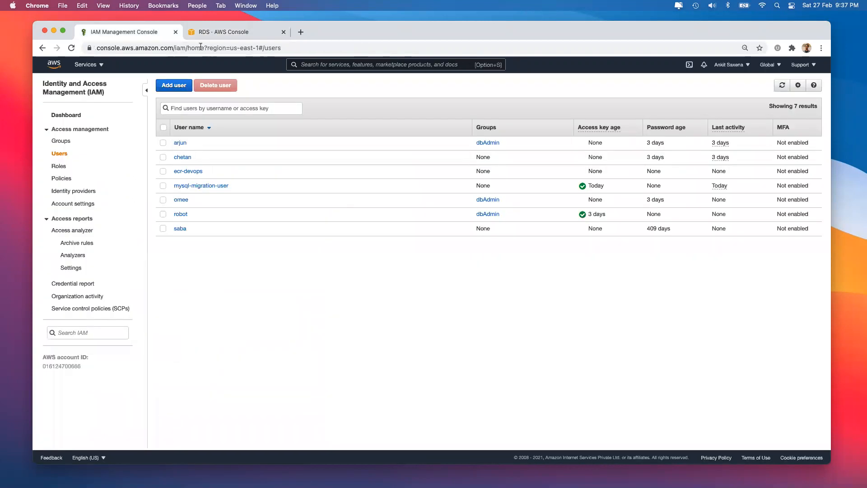
left_click(95, 65)
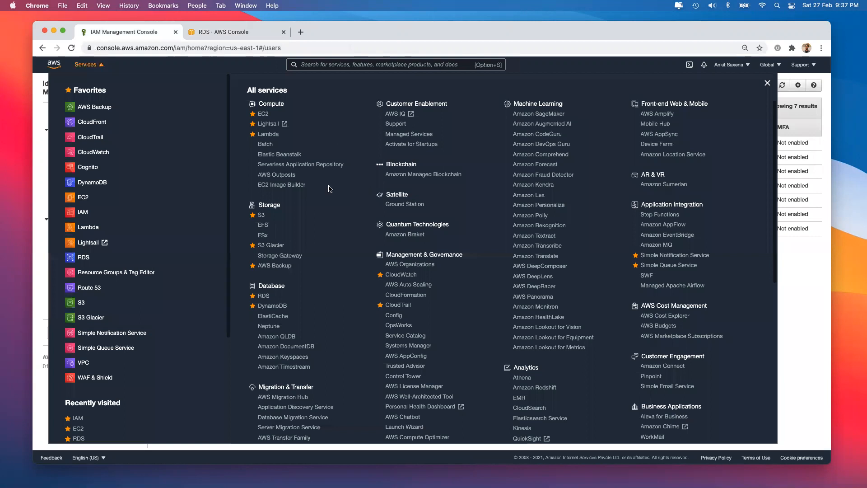
left_click(262, 216)
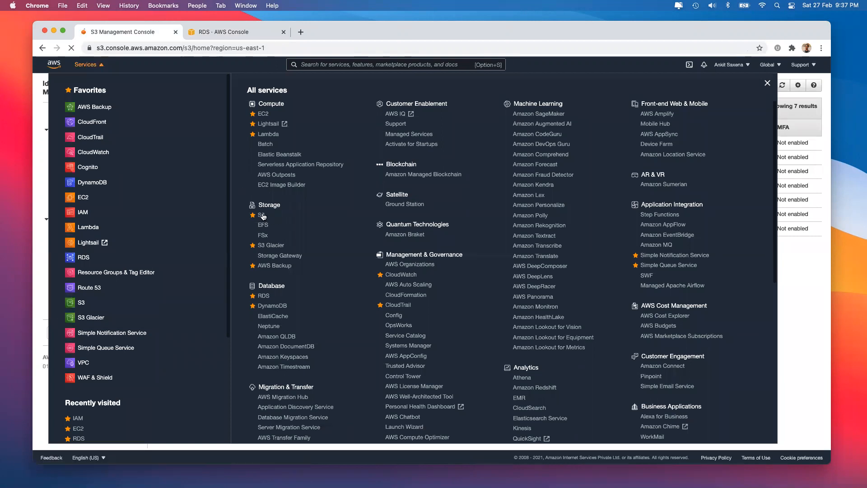
Step: In iTerm2, select 'migrationfeb2021' from the earlier aws s3 sync command, then return to Chrome
key("super+Tab")
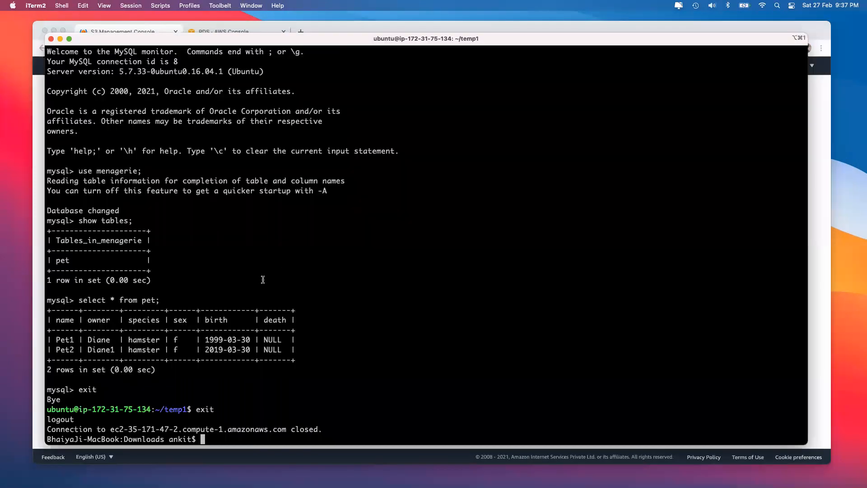
scroll(211, 207, "up", 3)
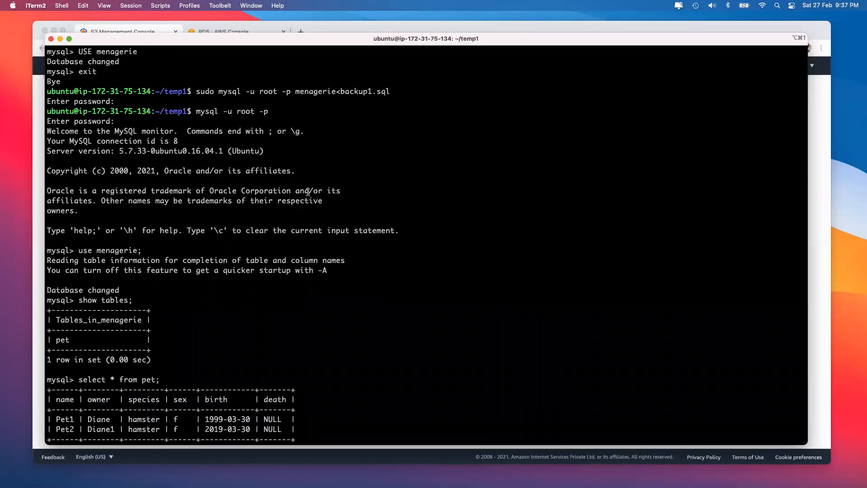
scroll(308, 191, "up", 6)
scroll(307, 149, "up", 3)
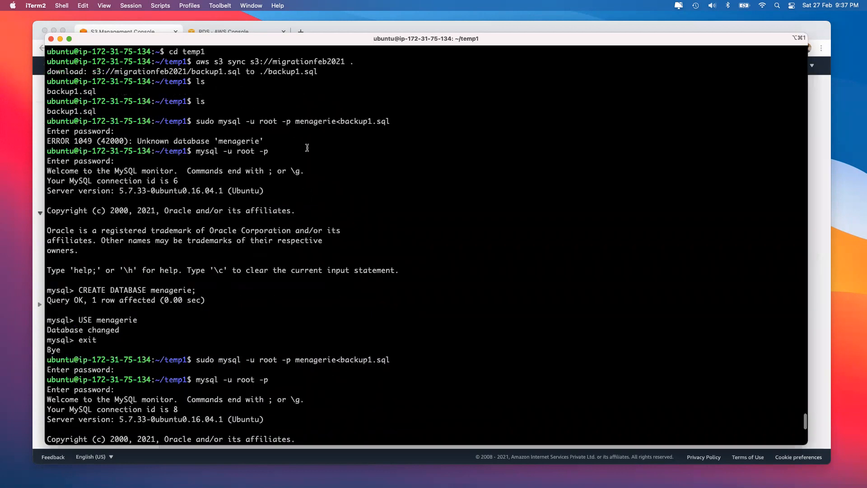
scroll(262, 93, "up", 1)
double_click(287, 91)
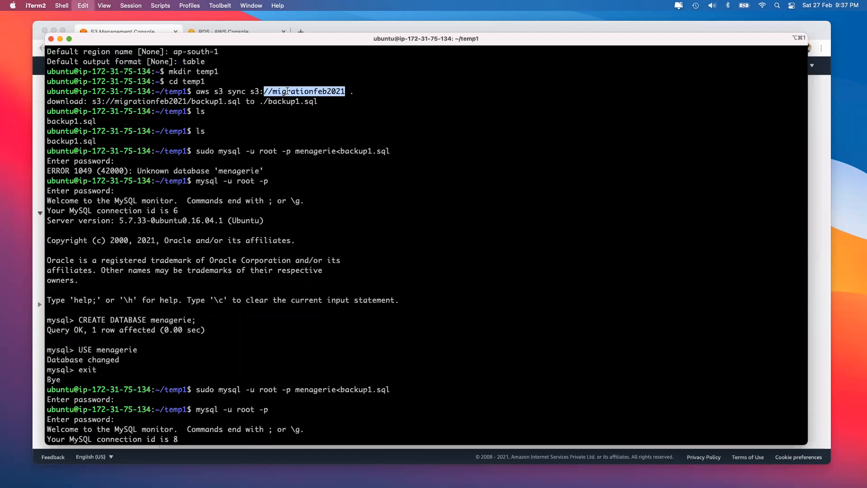
left_click(344, 92)
double_click(344, 92)
key("super+c")
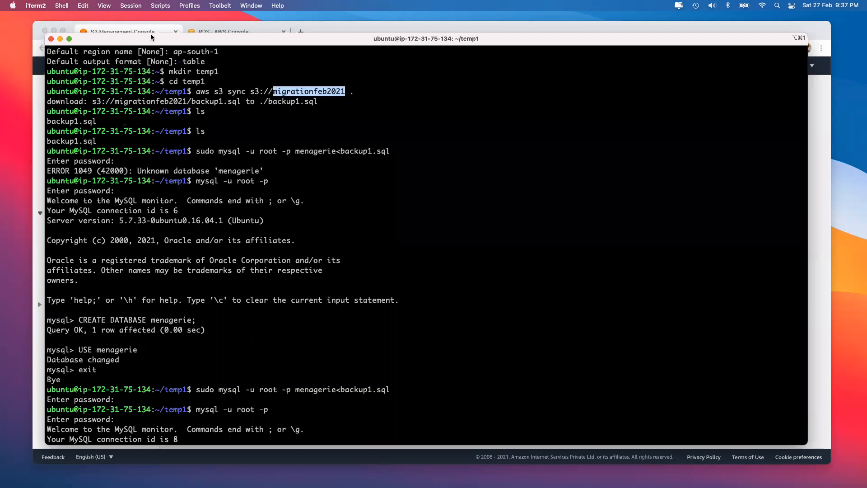
left_click(221, 32)
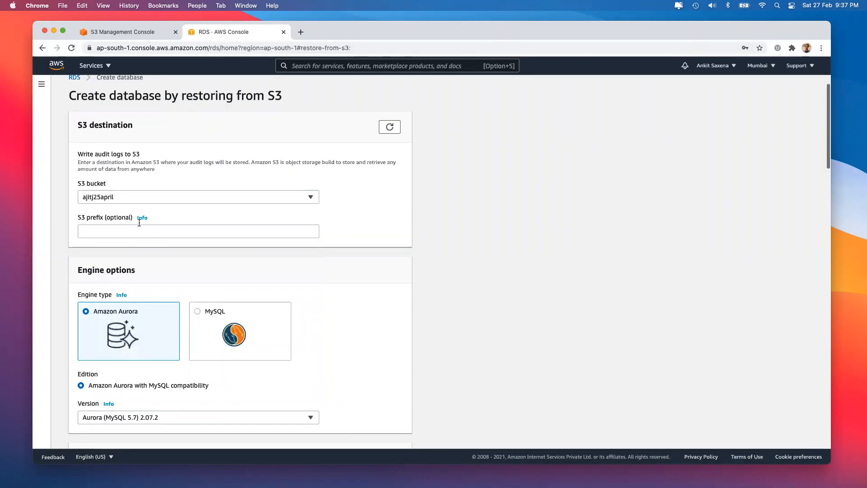
Step: Pick migrationfeb2021 as the source S3 bucket
left_click(112, 197)
key("super+v")
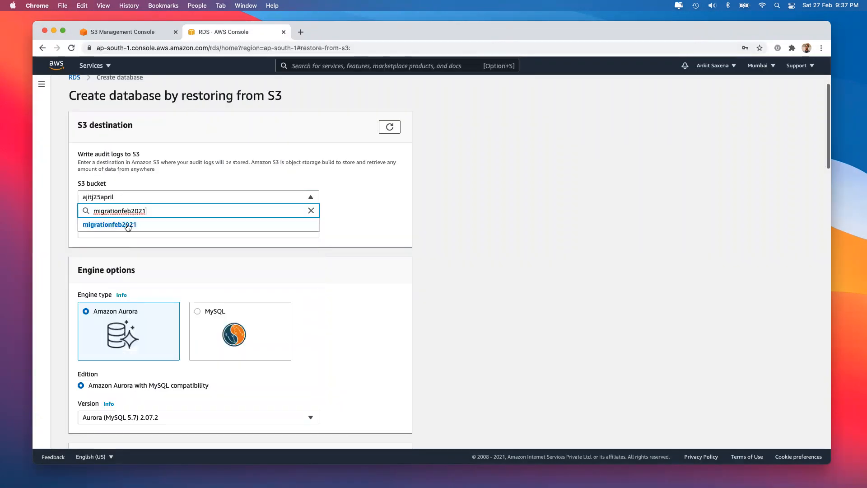
left_click(130, 224)
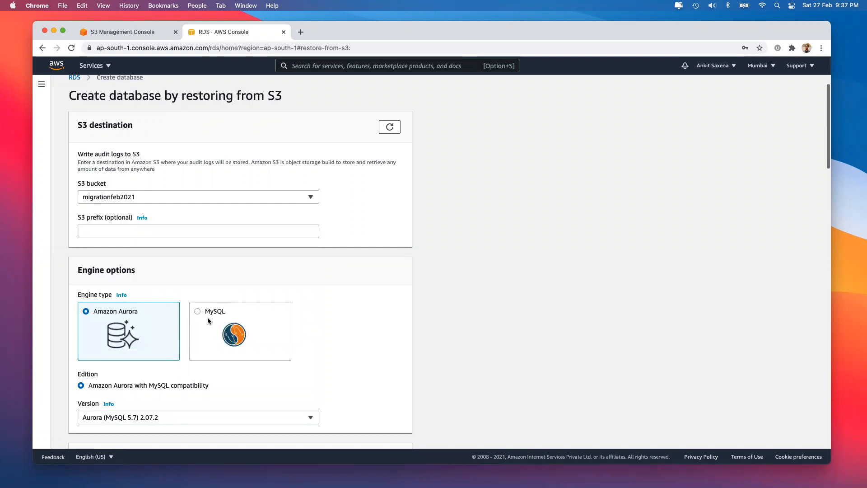
Step: Set the engine type to MySQL with source engine version 5.7
left_click(195, 312)
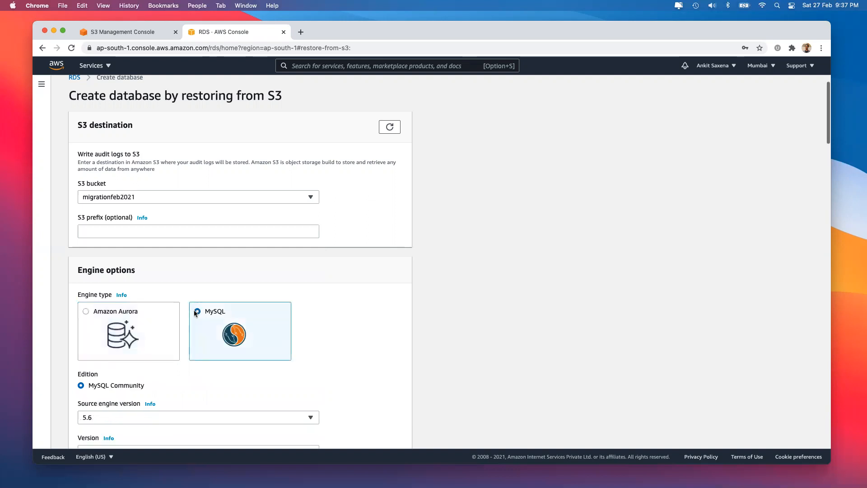
scroll(194, 309, "down", 4)
scroll(197, 260, "down", 3)
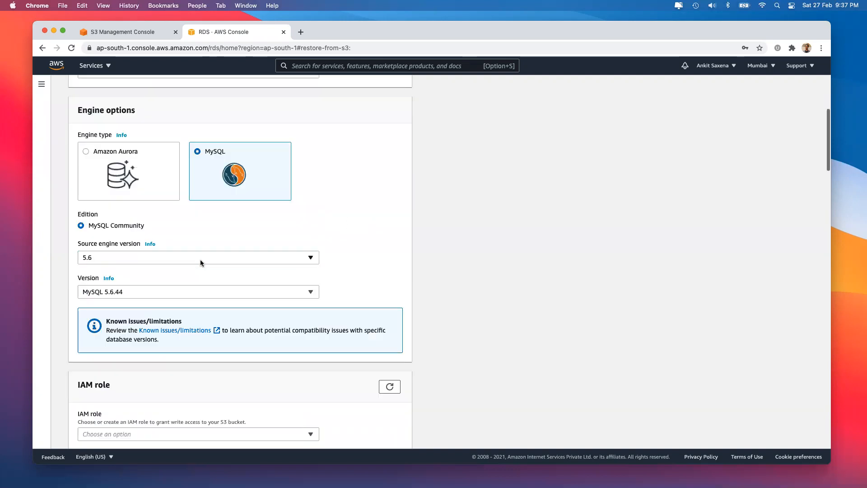
left_click(200, 265)
left_click(202, 288)
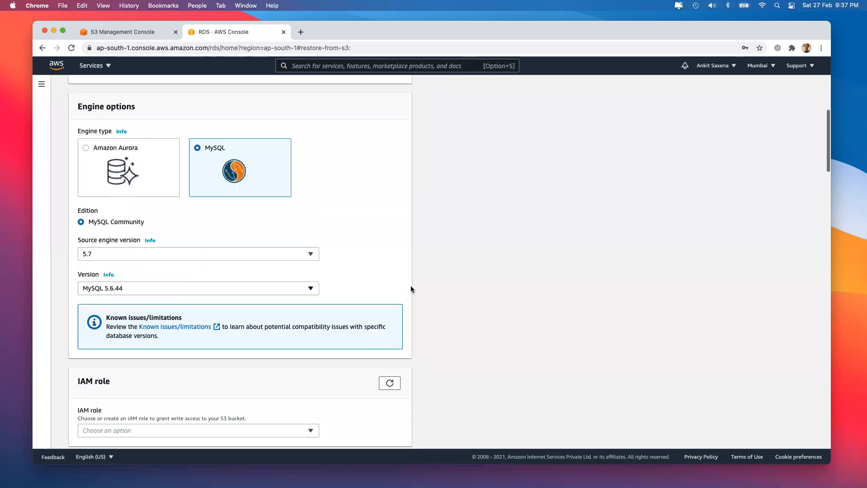
Step: Replace the master password with a new one and enter the matching confirmation
scroll(412, 289, "down", 10)
scroll(411, 289, "up", 1)
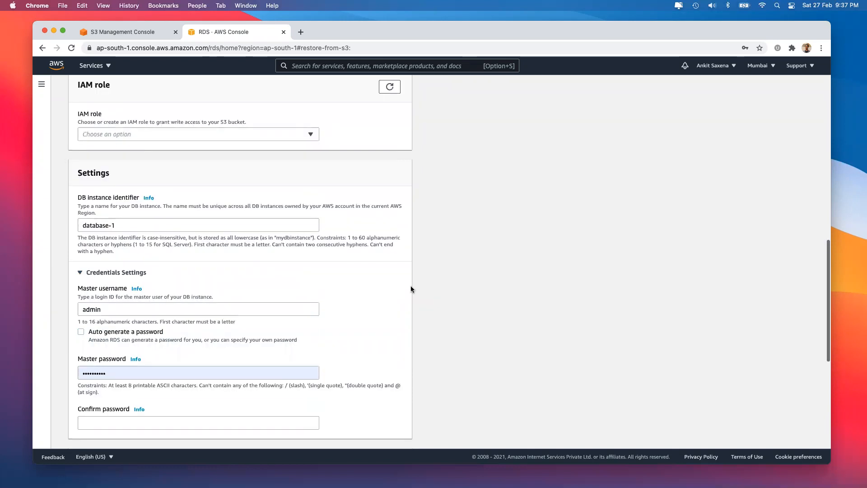
scroll(195, 231, "up", 1)
left_click_drag(105, 391, 46, 391)
key("super+v")
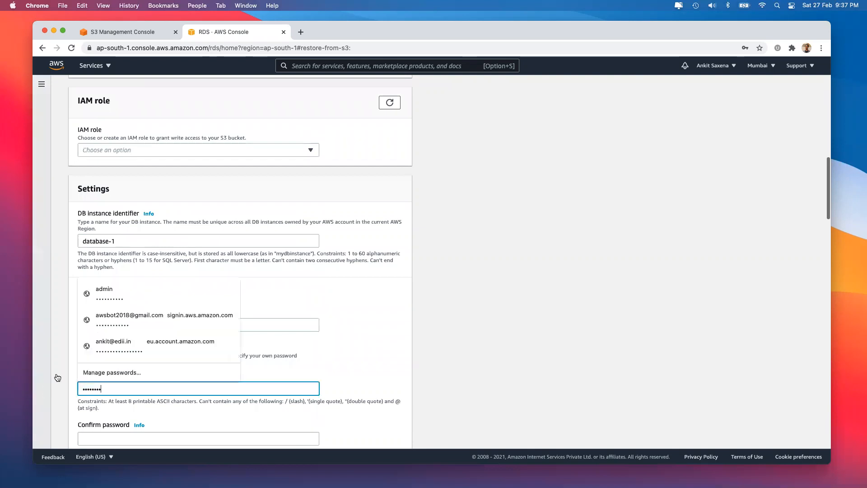
left_click(116, 435)
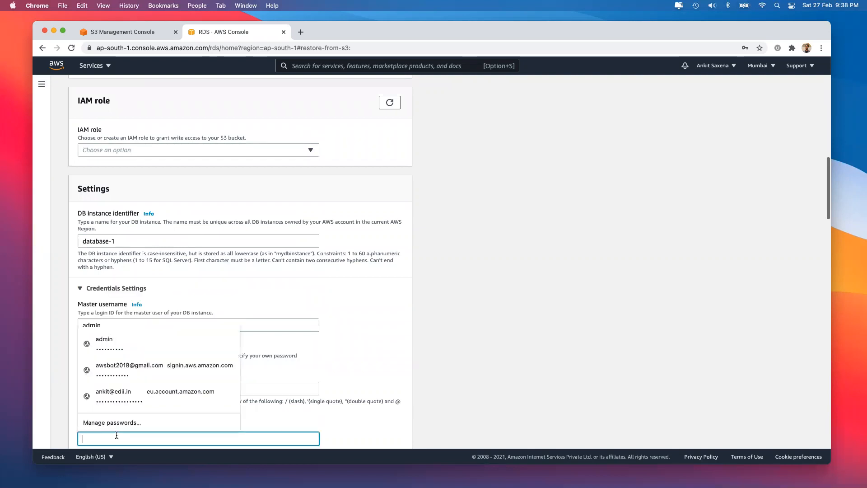
type("•")
key("super+v")
Step: Use the memory-optimized instance classes and keep db.r5.large as the size
scroll(460, 376, "down", 5)
scroll(460, 377, "down", 3)
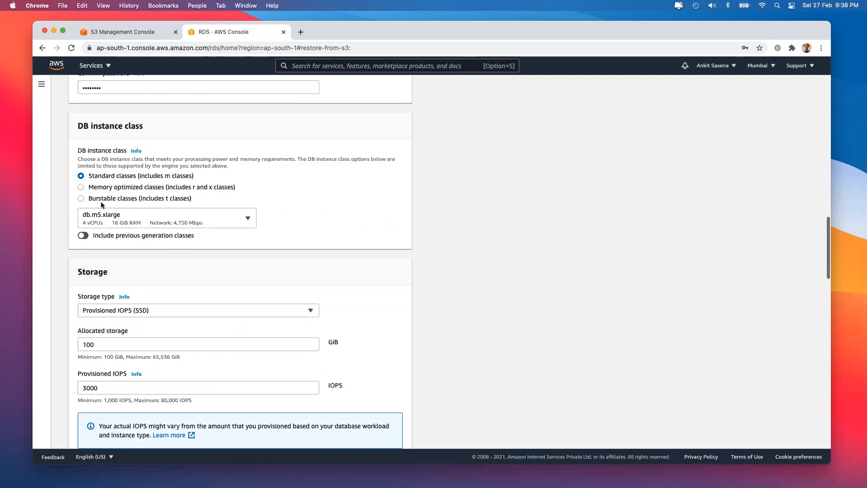
left_click(99, 200)
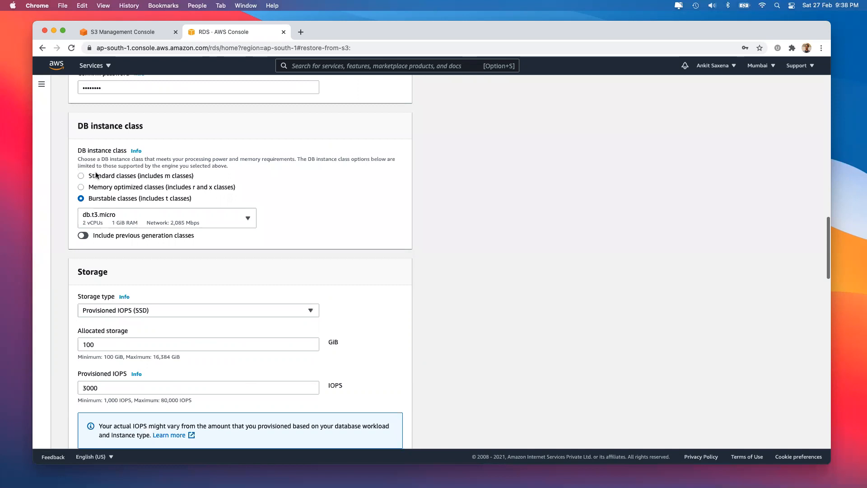
left_click(95, 175)
left_click(107, 188)
left_click(121, 224)
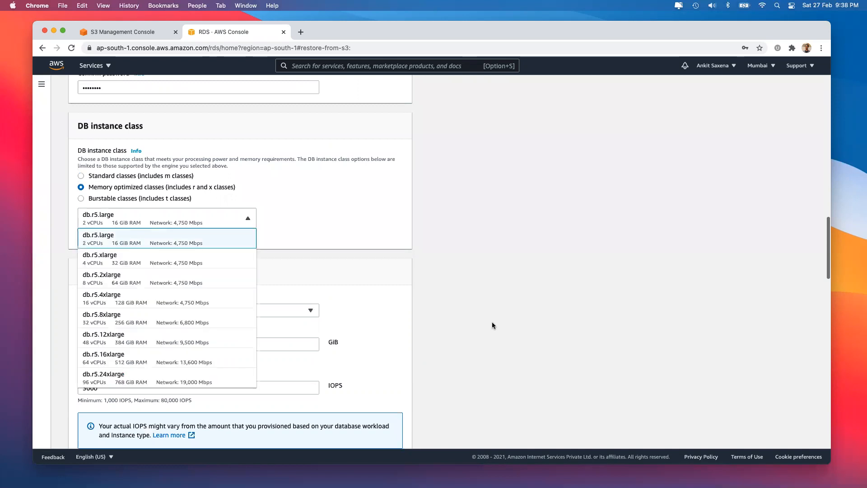
left_click(151, 176)
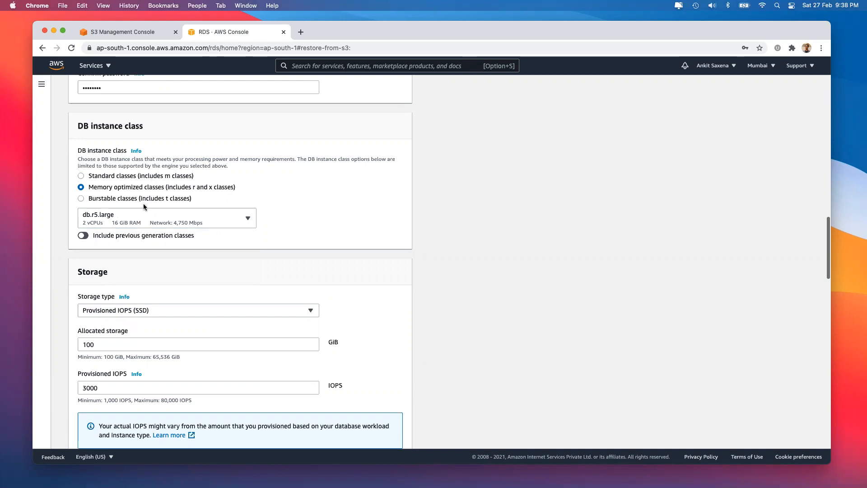
Step: Highlight the missing 'S3IngestionRoleArn' key named in the database-1 creation error banner
scroll(142, 271, "down", 3)
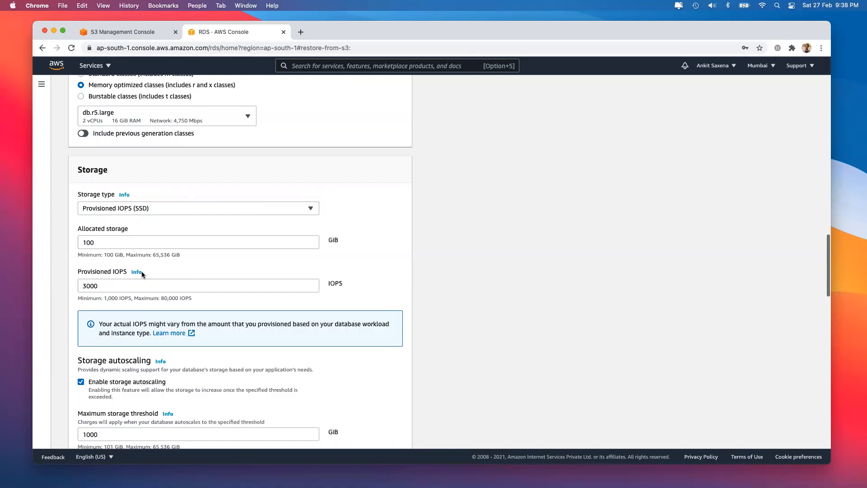
scroll(142, 270, "down", 15)
scroll(361, 432, "down", 5)
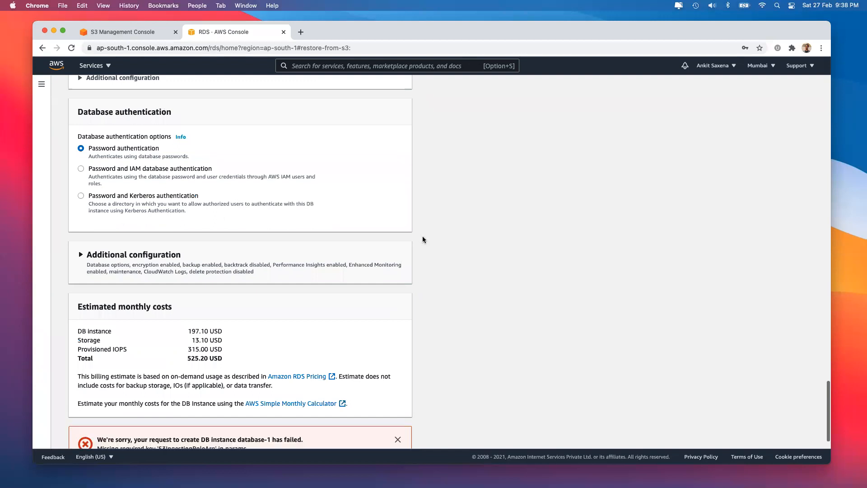
scroll(423, 239, "down", 2)
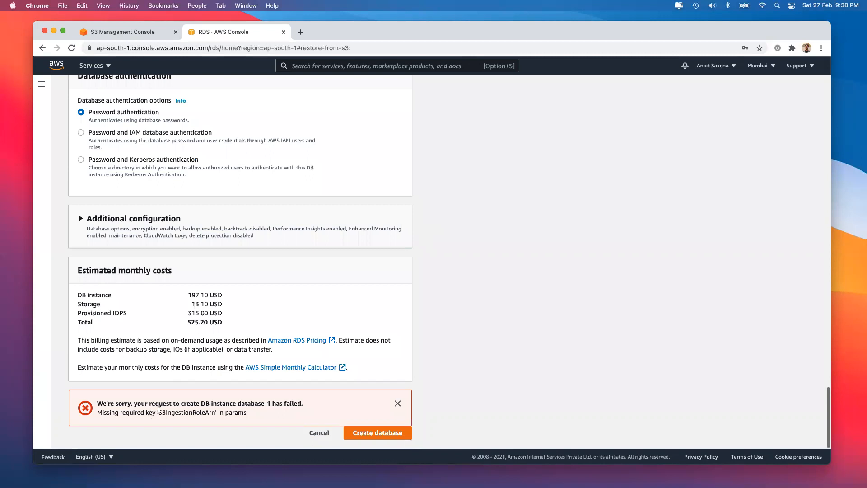
left_click_drag(158, 410, 216, 411)
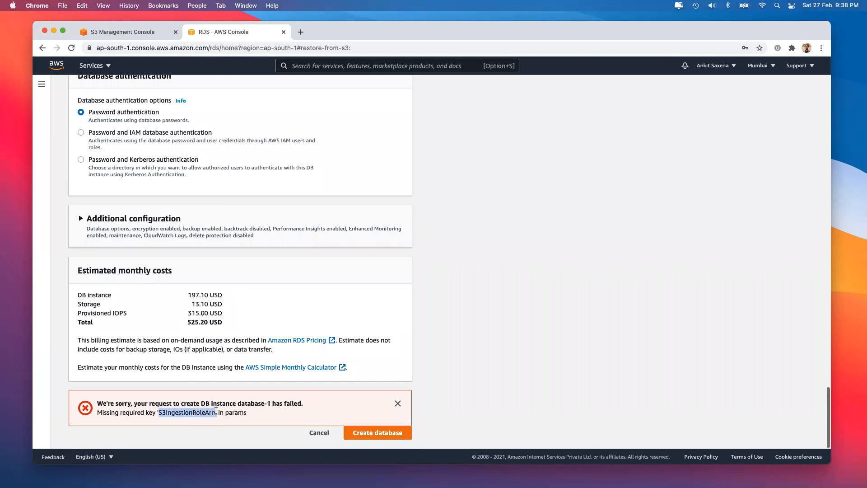
scroll(214, 221, "up", 20)
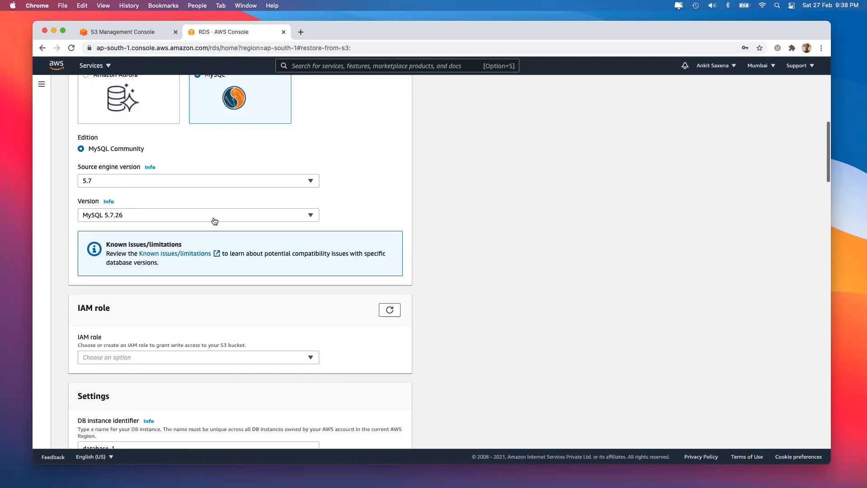
scroll(213, 220, "up", 2)
scroll(214, 220, "up", 10)
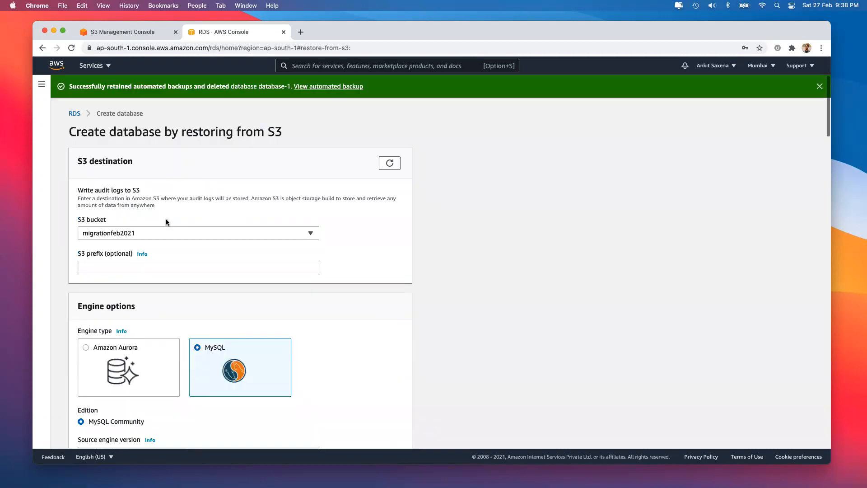
scroll(166, 234, "down", 7)
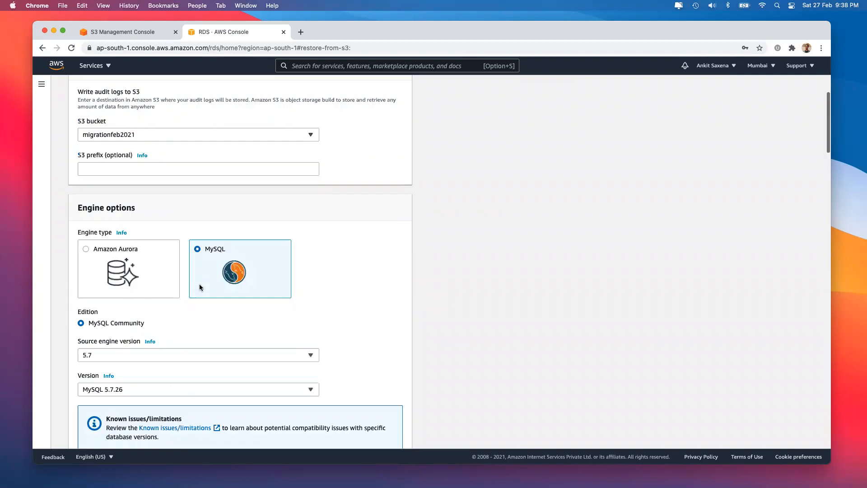
scroll(208, 403, "down", 20)
left_click(193, 409)
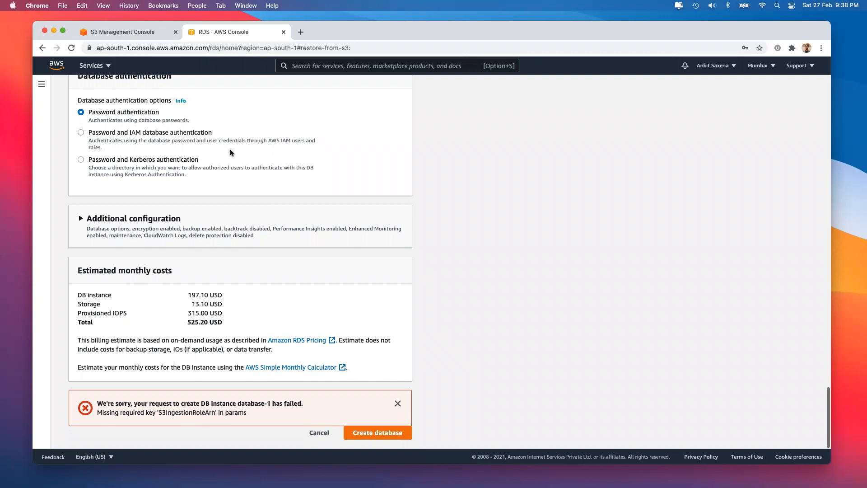
Step: Switch from the S3 console to the IAM dashboard by searching 'iam' in Services
left_click(104, 34)
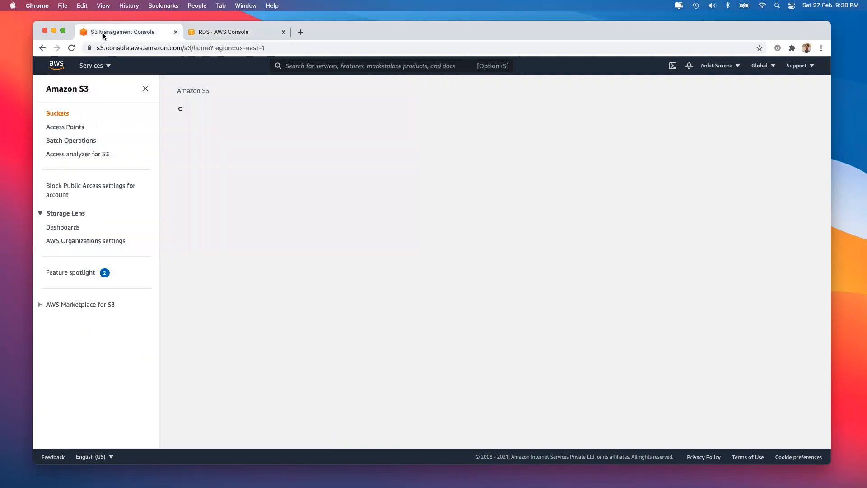
left_click(100, 66)
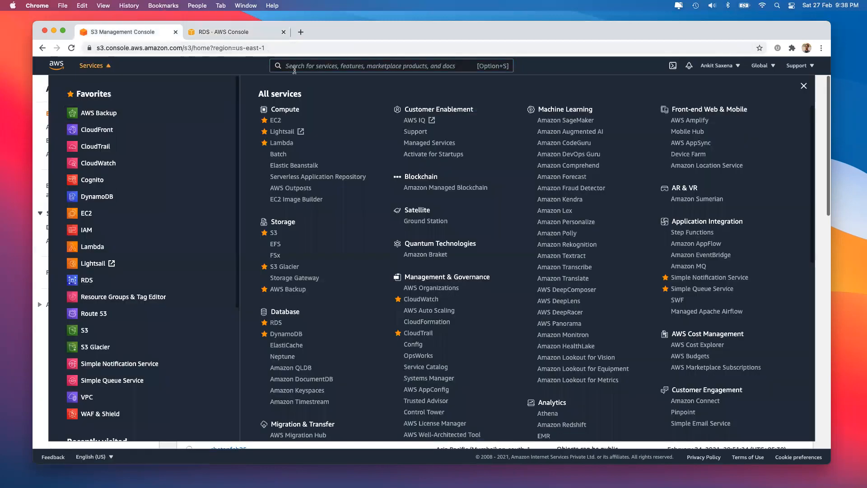
left_click(294, 68)
type("iam")
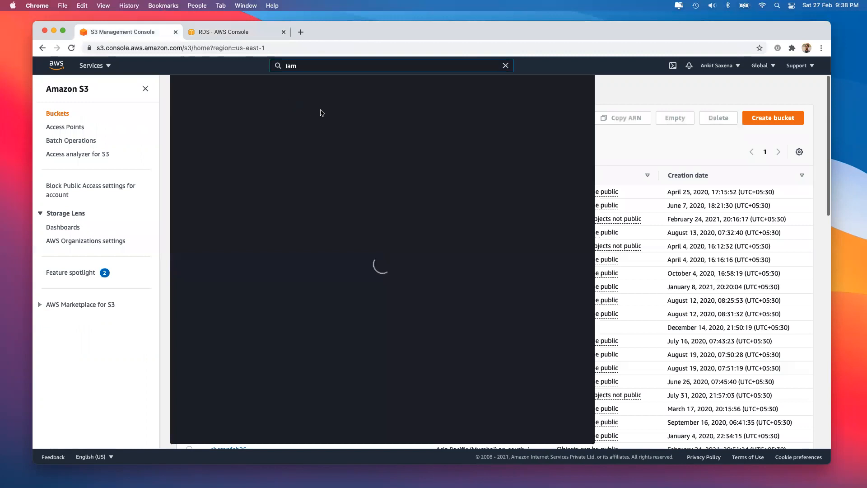
left_click(315, 133)
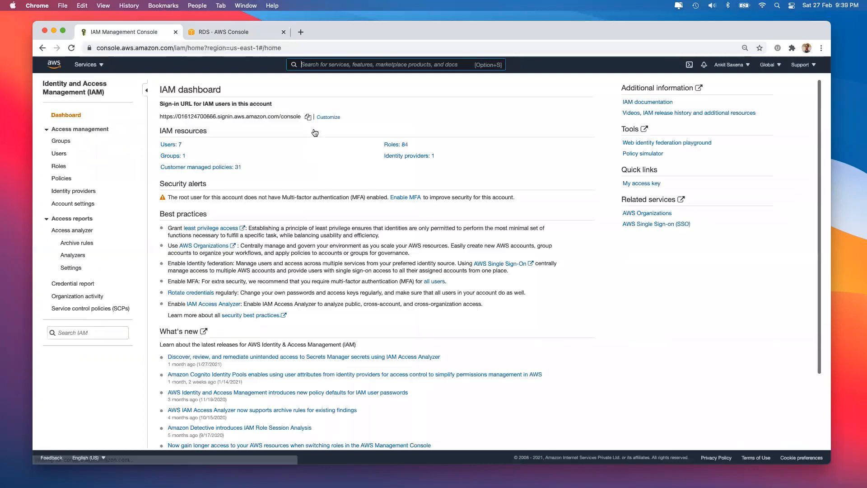
Step: Create a new IAM role for the AWS service RDS with the 'RDS - Add Role to Database' use case
left_click(61, 167)
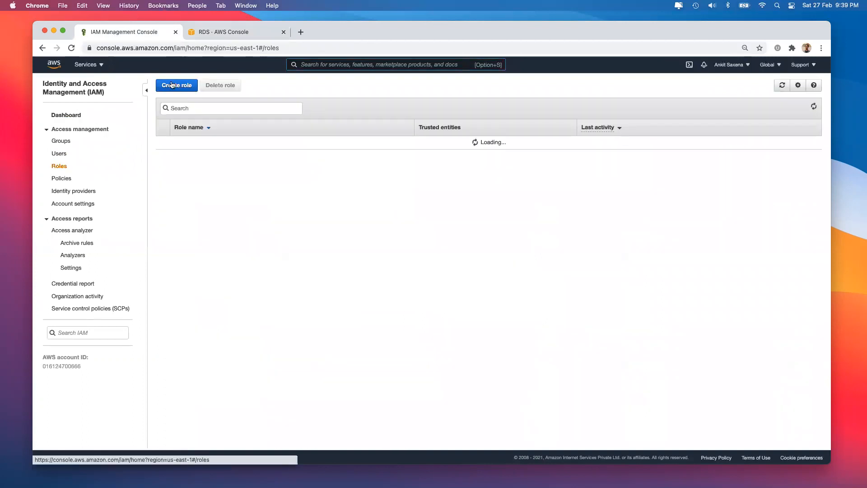
left_click(176, 87)
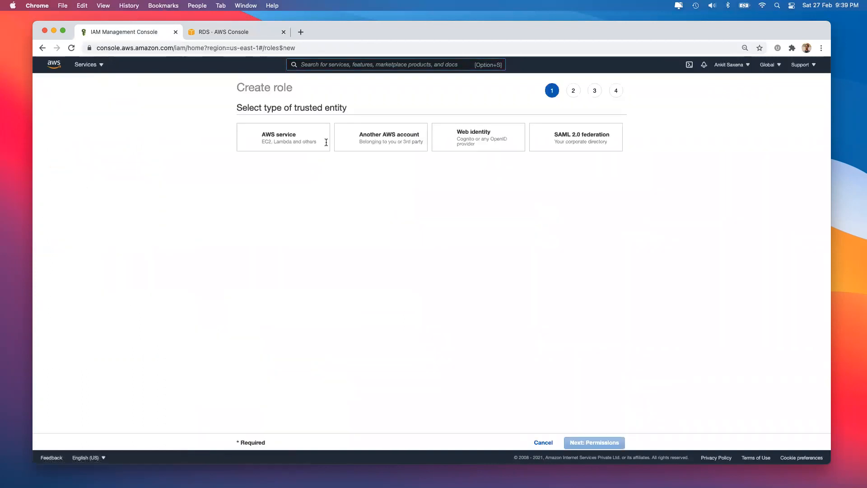
left_click(281, 144)
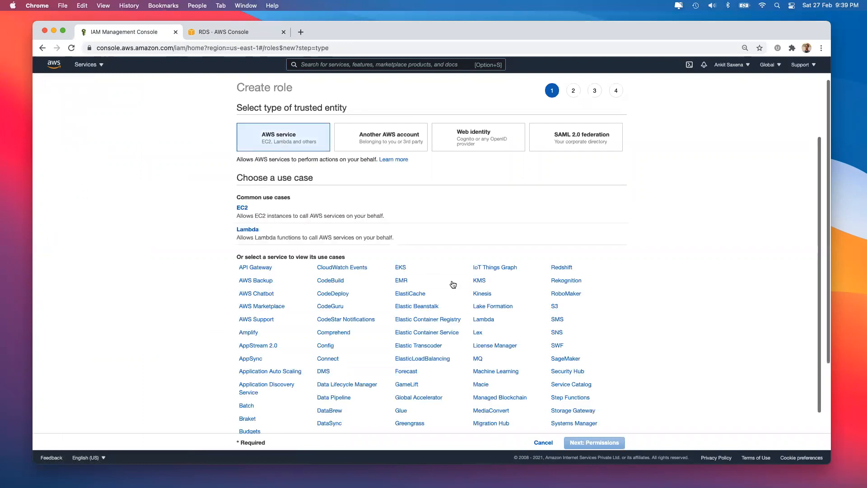
scroll(505, 306, "down", 3)
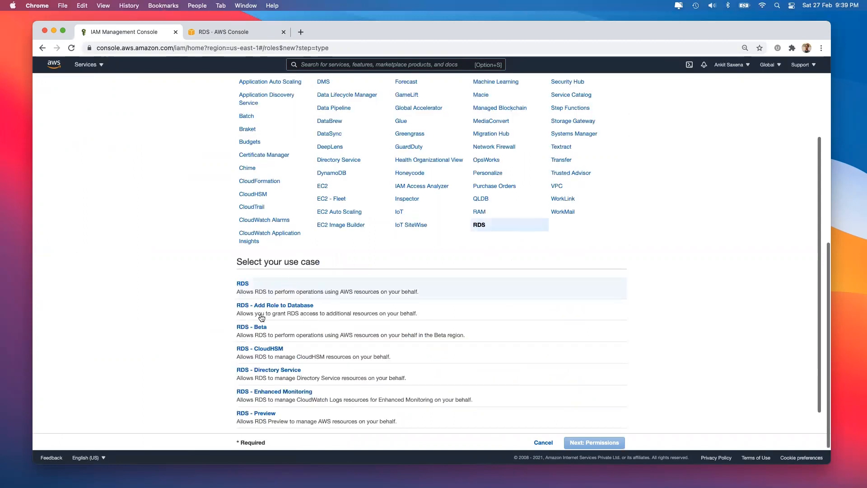
left_click(294, 308)
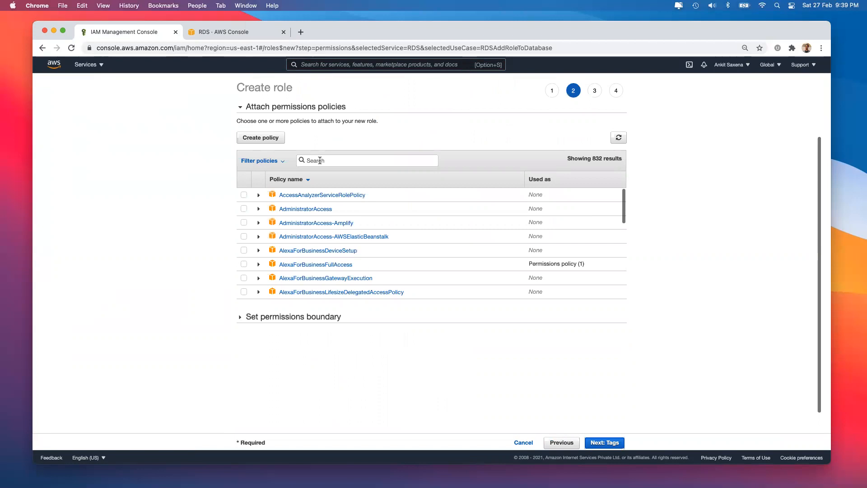
Step: Attach the AmazonS3FullAccess policy to the new IAM role
type("s3")
left_click(244, 209)
left_click(611, 444)
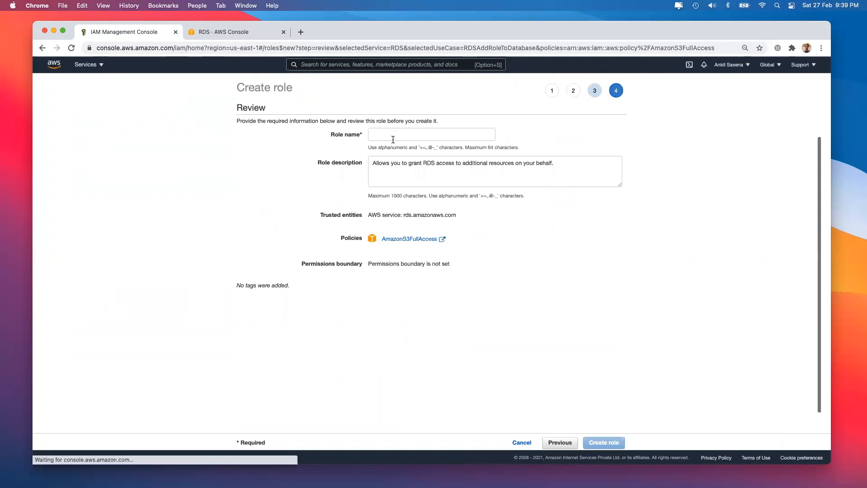
Step: Name the role letMeAccessS3Bucket-RDS and create it
left_click(393, 138)
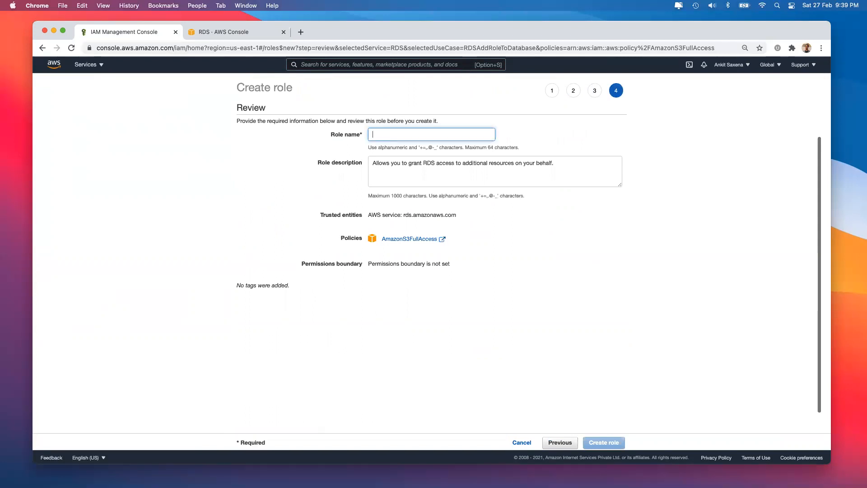
type("letMeAccessS3Bucket=-RDS")
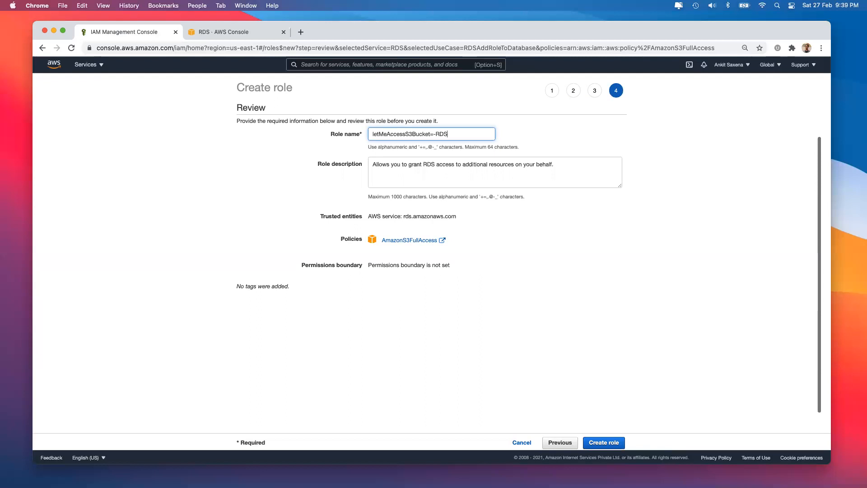
key("BackSpace")
key("super+a")
key("super+c")
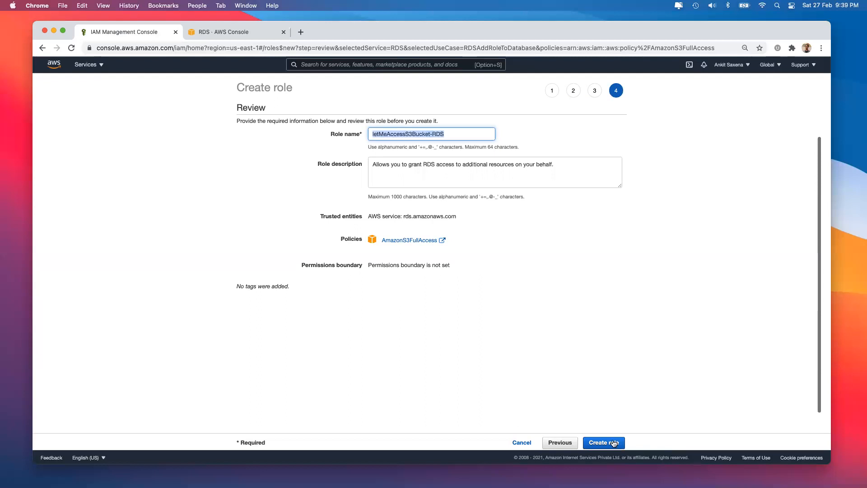
key("Return")
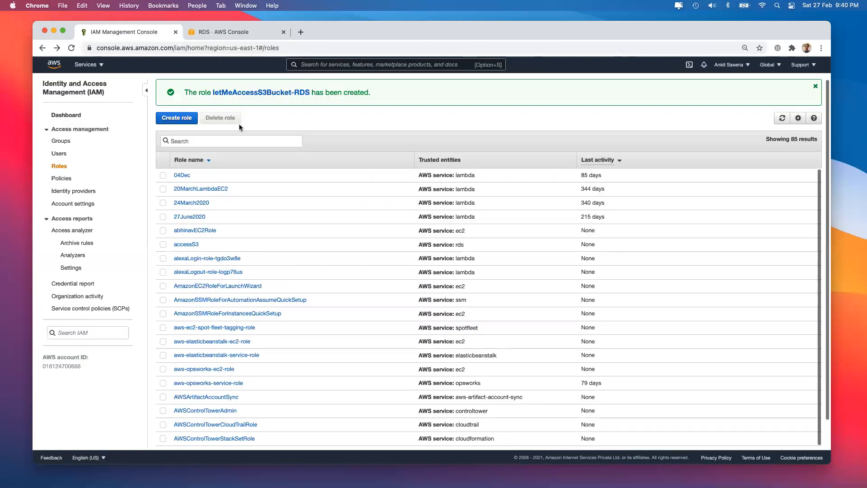
left_click(241, 32)
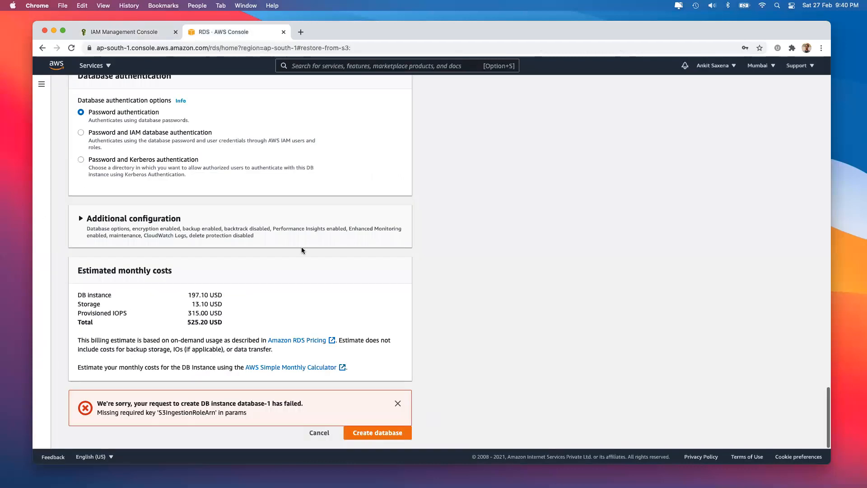
Step: Refresh the IAM role list and pick letMeAccessS3Bucket-RDS for the S3 restore
scroll(301, 247, "up", 10)
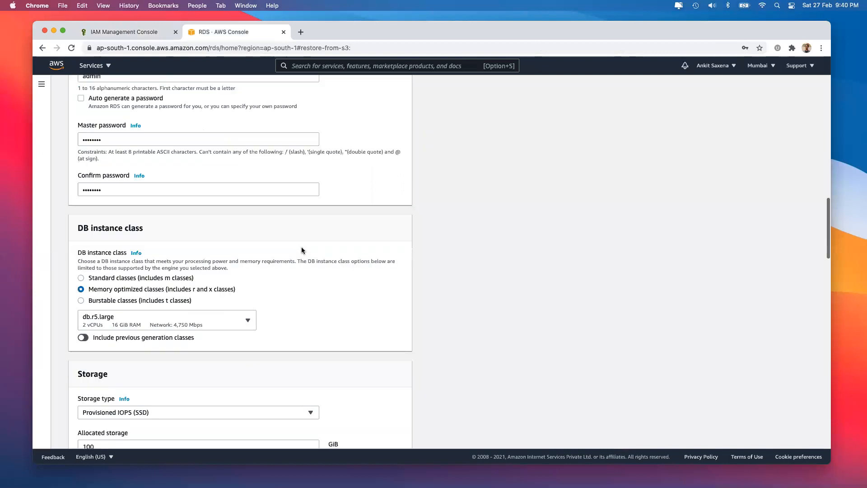
scroll(301, 247, "up", 5)
scroll(300, 231, "up", 1)
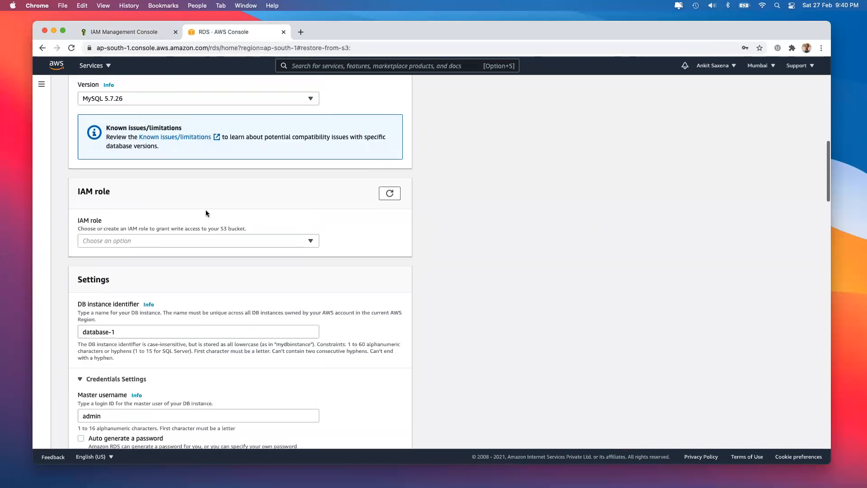
left_click(388, 195)
left_click(278, 242)
key("super+v")
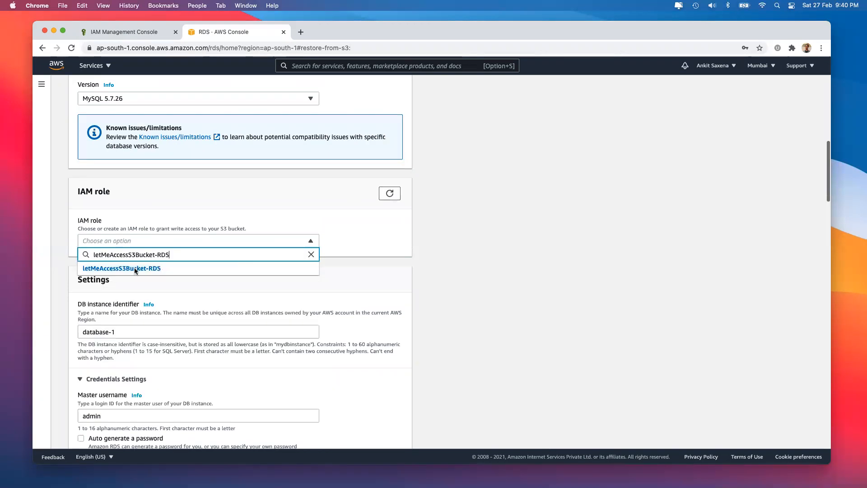
left_click(135, 268)
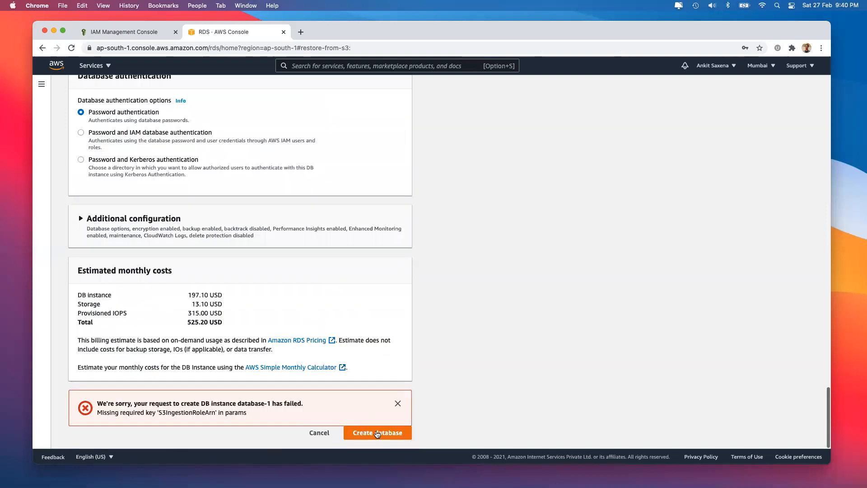
Step: Submit the restore, check database-1 (MySQL Community, db.r5.large) and open its details page
left_click(377, 433)
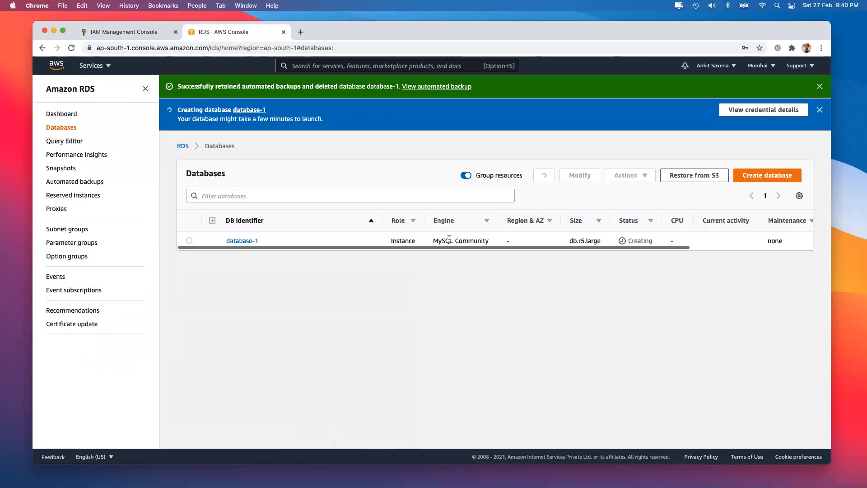
left_click_drag(432, 241, 490, 242)
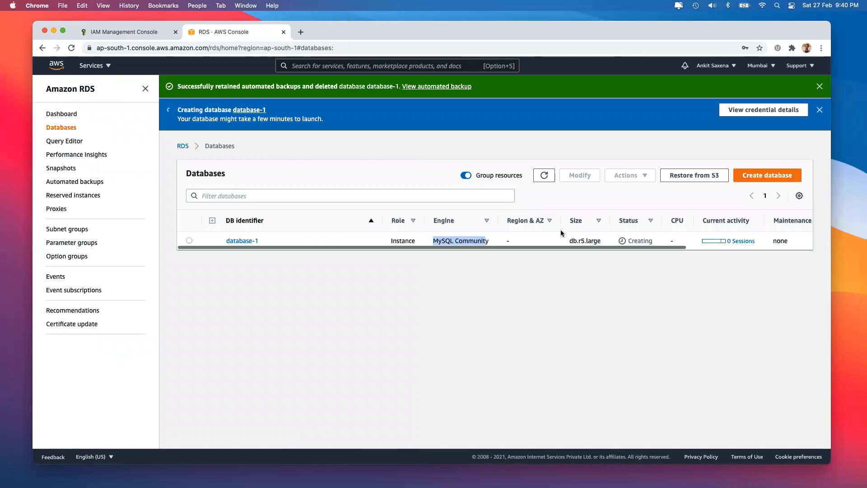
left_click_drag(567, 241, 609, 243)
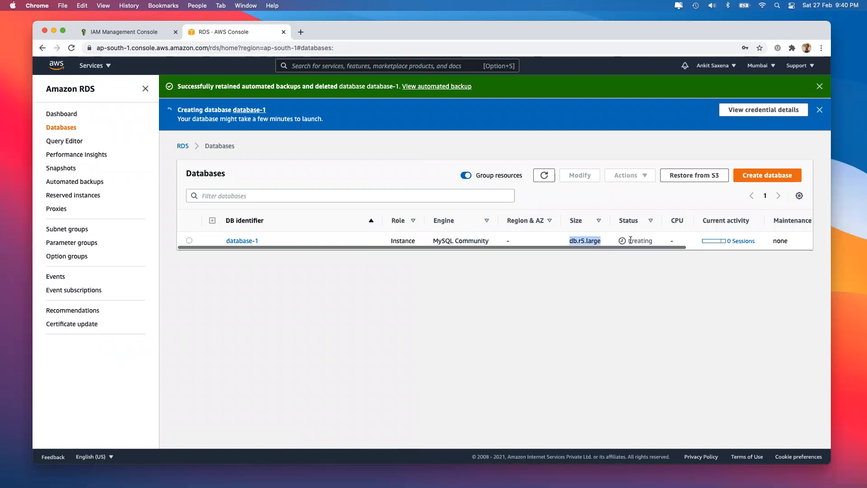
left_click(630, 241)
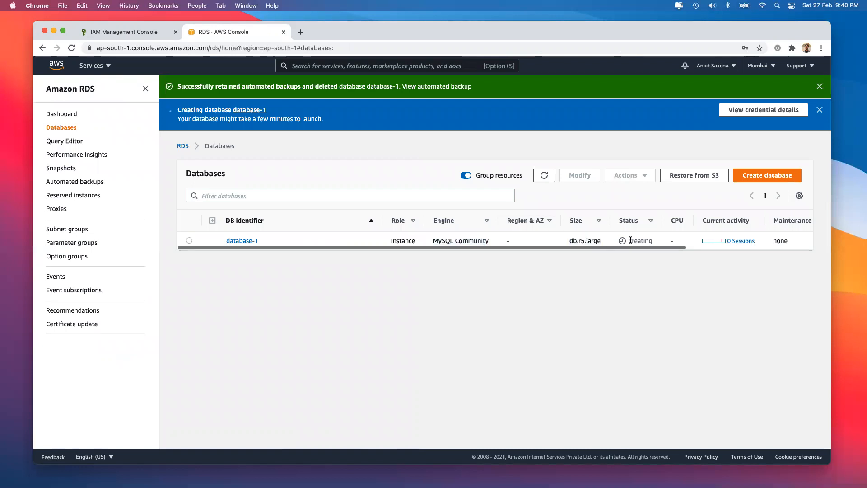
left_click(189, 241)
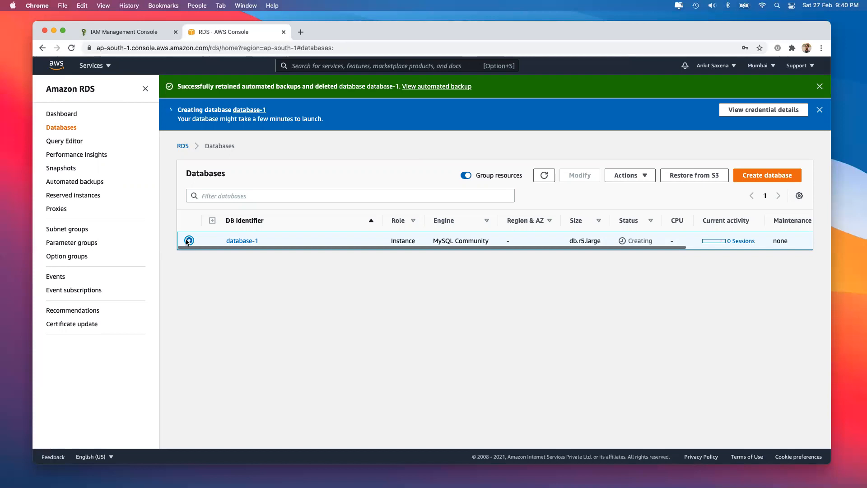
left_click(236, 244)
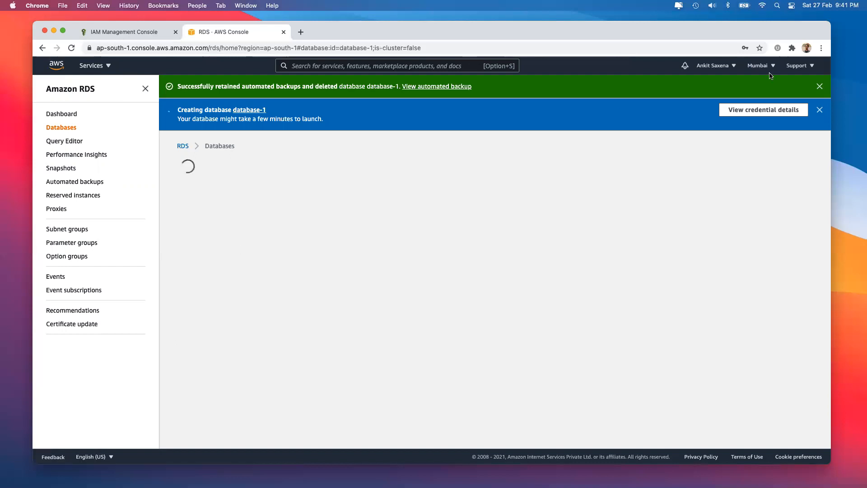
Step: Dismiss the success notice and review database-1's Connectivity & security networking section
left_click(820, 87)
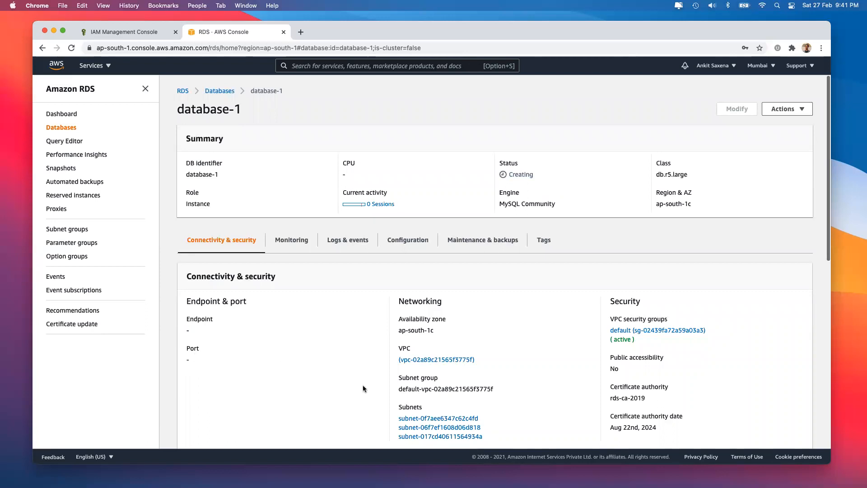
double_click(427, 296)
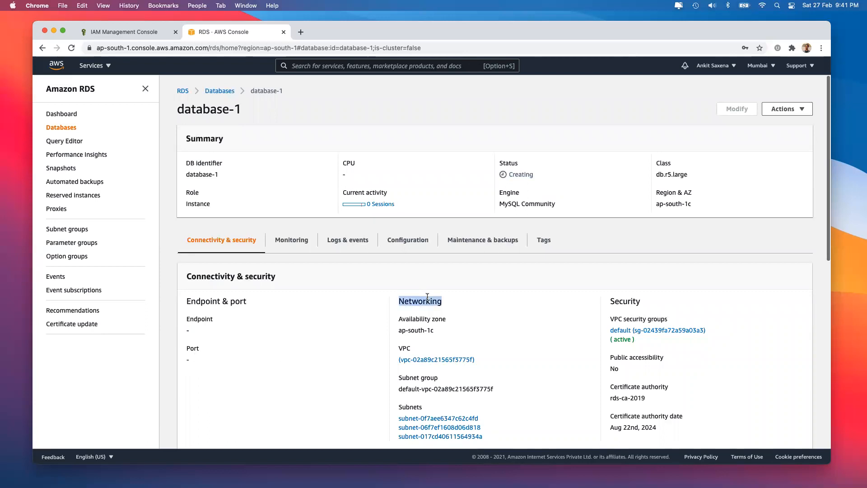